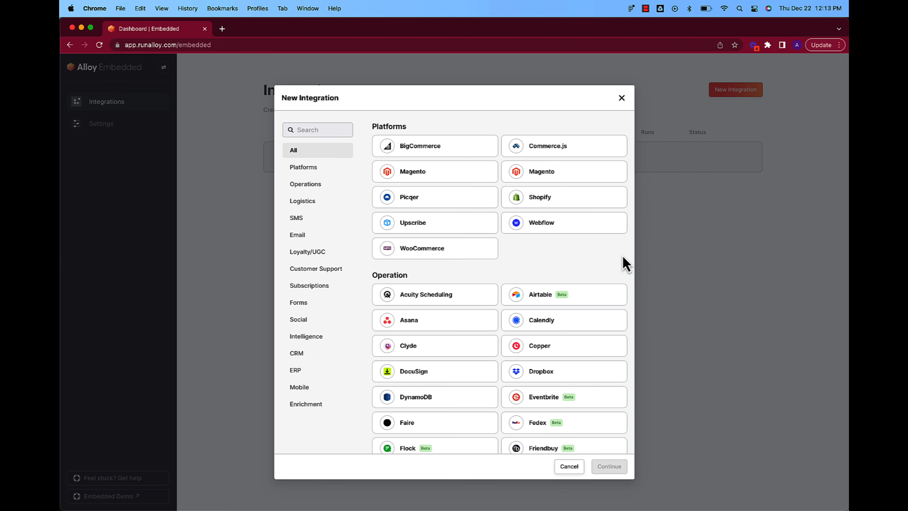
Create a new integration for the BigCommerce platform.
scroll(605, 262, "down", 15)
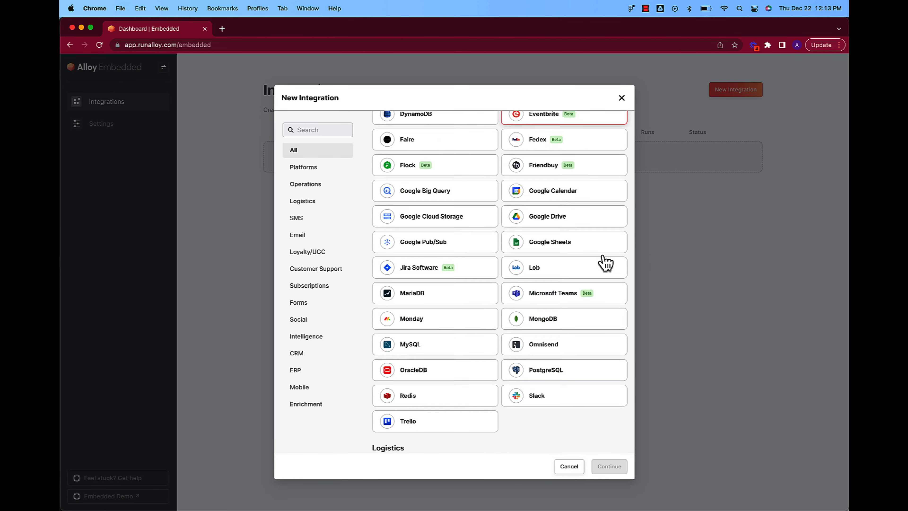
scroll(604, 262, "up", 15)
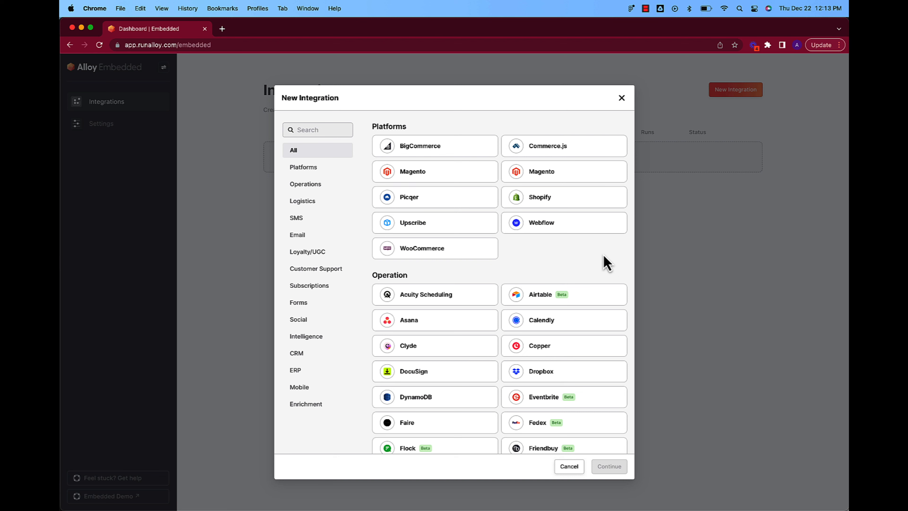
left_click(455, 155)
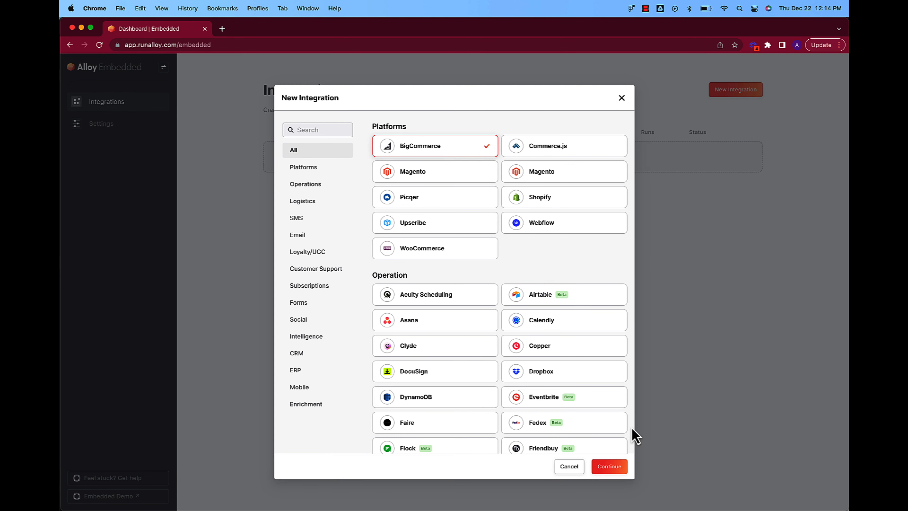
left_click(609, 468)
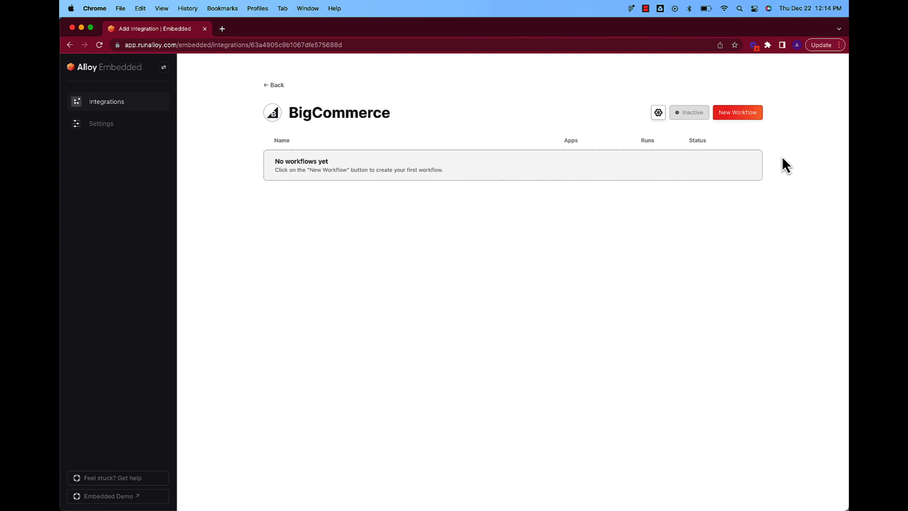
Create a new workflow in the BigCommerce integration and place BigCommerce Trigger in its trigger block.
left_click(744, 118)
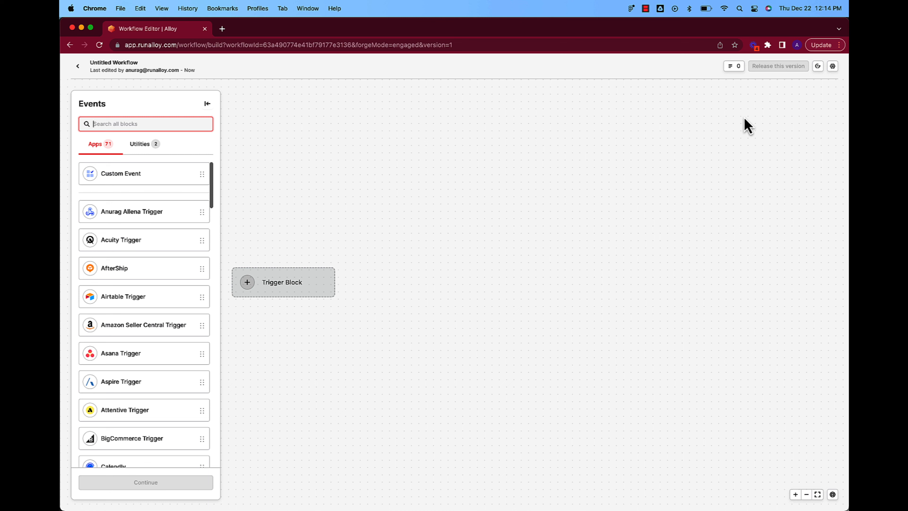
scroll(164, 338, "down", 15)
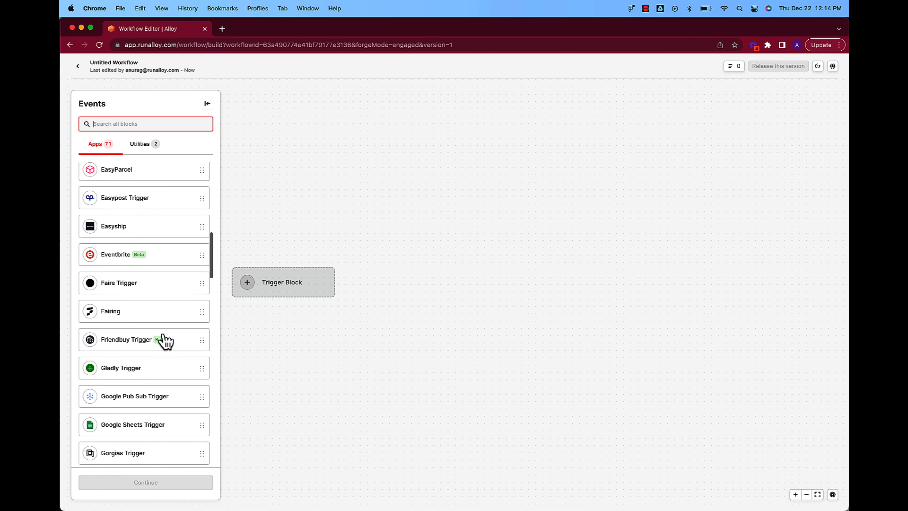
scroll(164, 338, "up", 15)
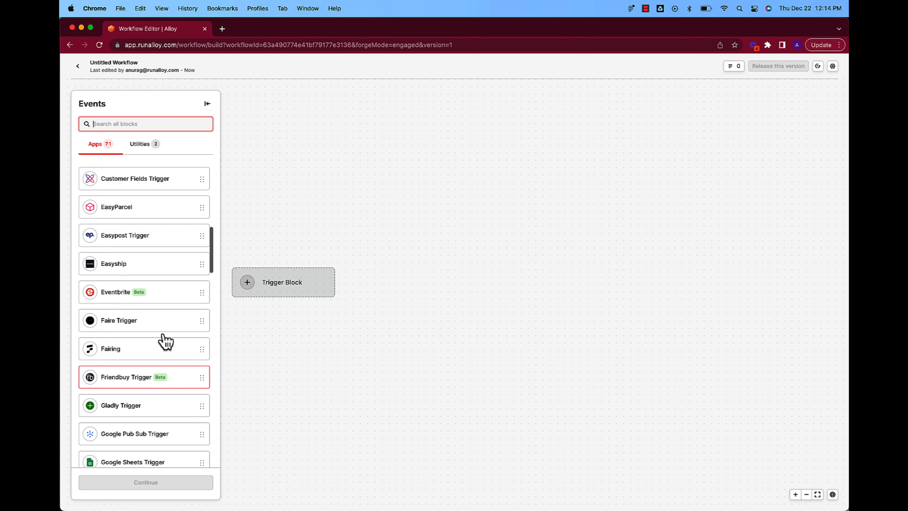
scroll(166, 341, "up", 3)
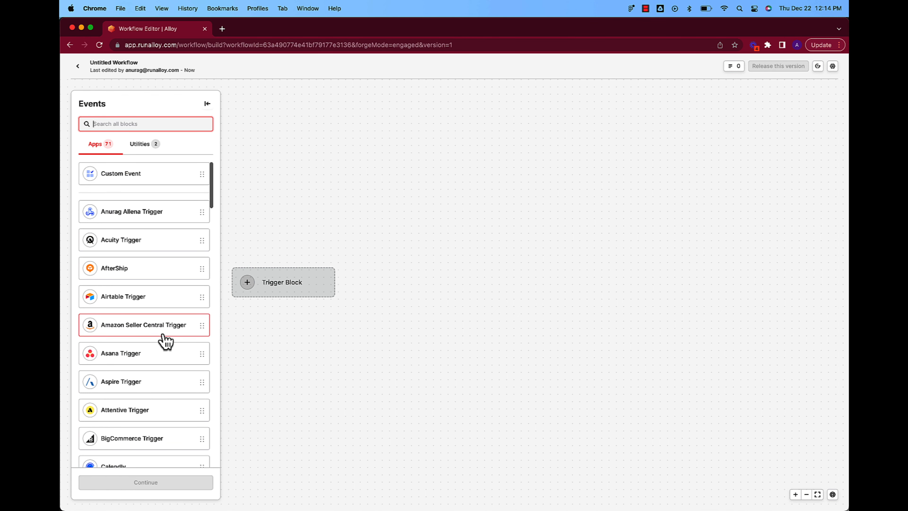
left_click_drag(138, 441, 282, 285)
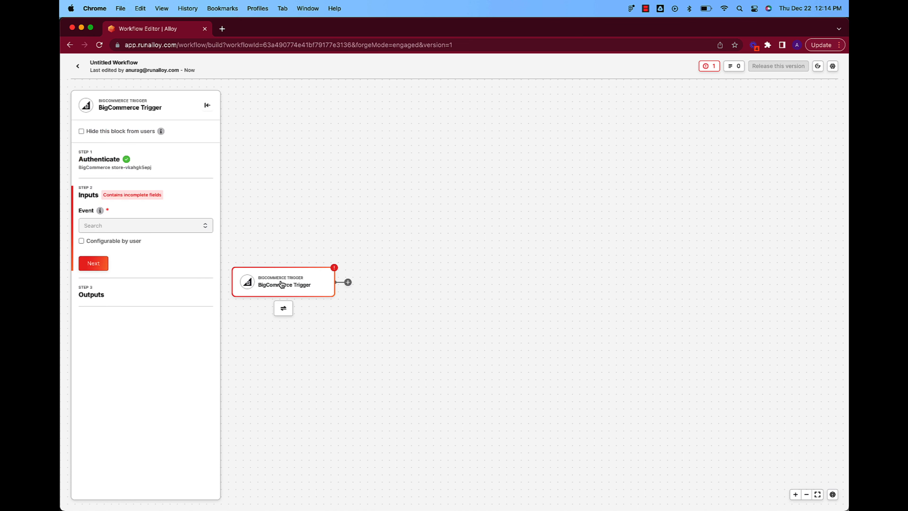
Keep the connected BigCommerce store account for the trigger and set its event to Order Created.
left_click(154, 171)
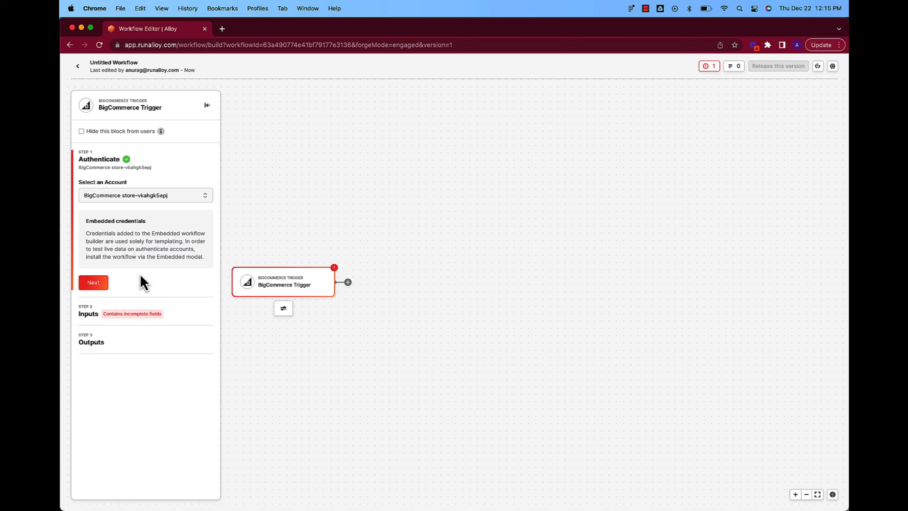
left_click(94, 283)
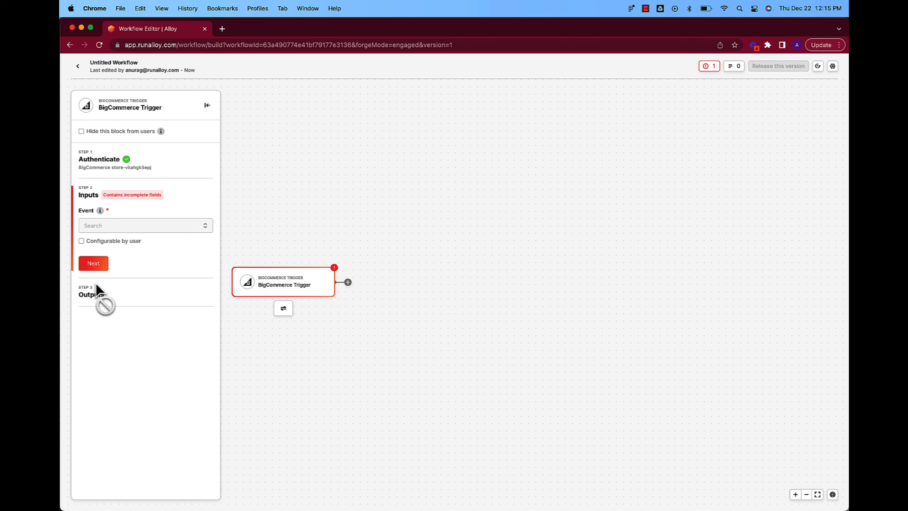
left_click(164, 225)
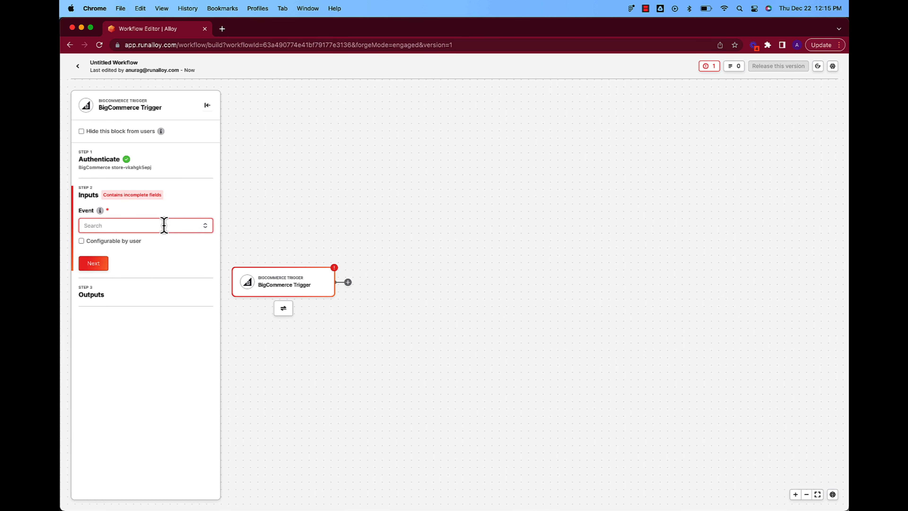
left_click(164, 225)
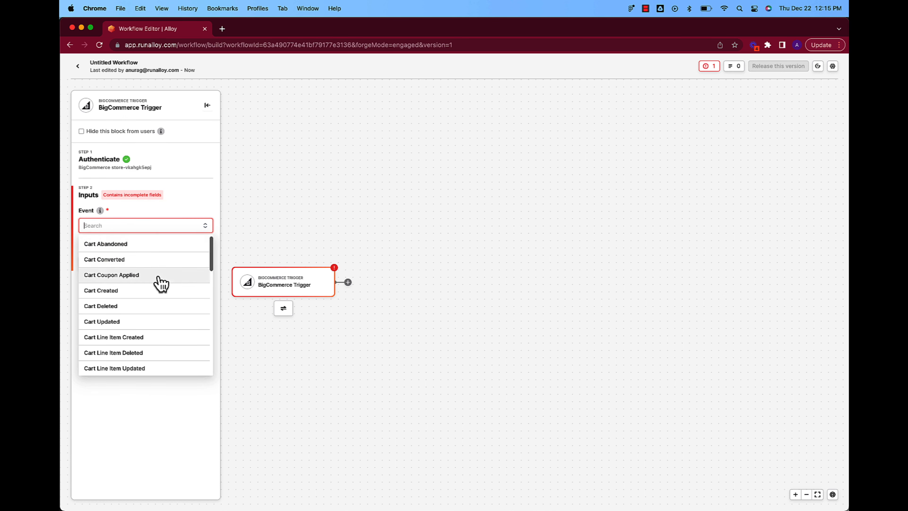
scroll(160, 353, "down", 3)
scroll(161, 354, "down", 10)
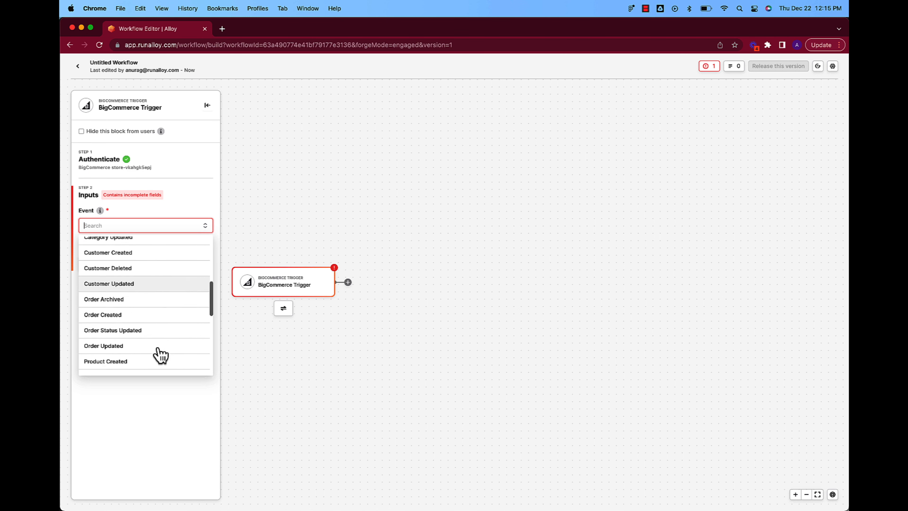
scroll(161, 354, "down", 3)
scroll(161, 354, "up", 10)
scroll(157, 348, "up", 1)
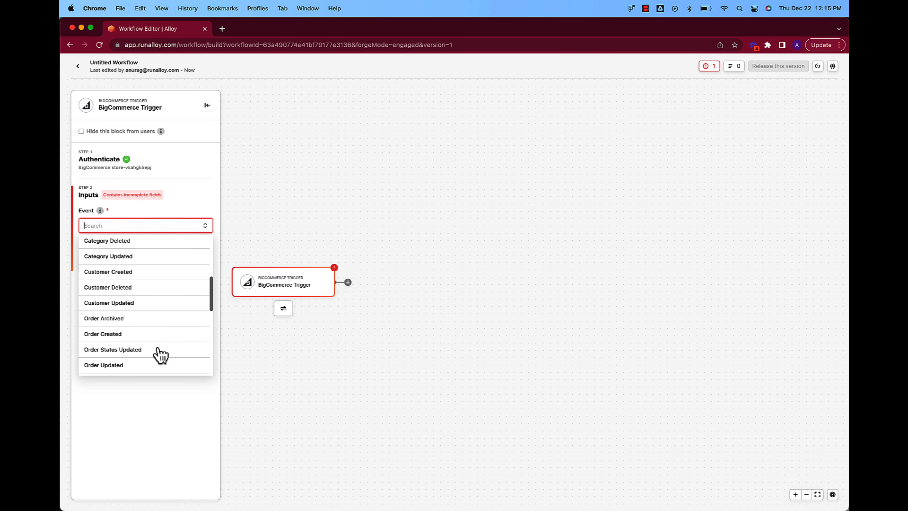
scroll(160, 354, "up", 1)
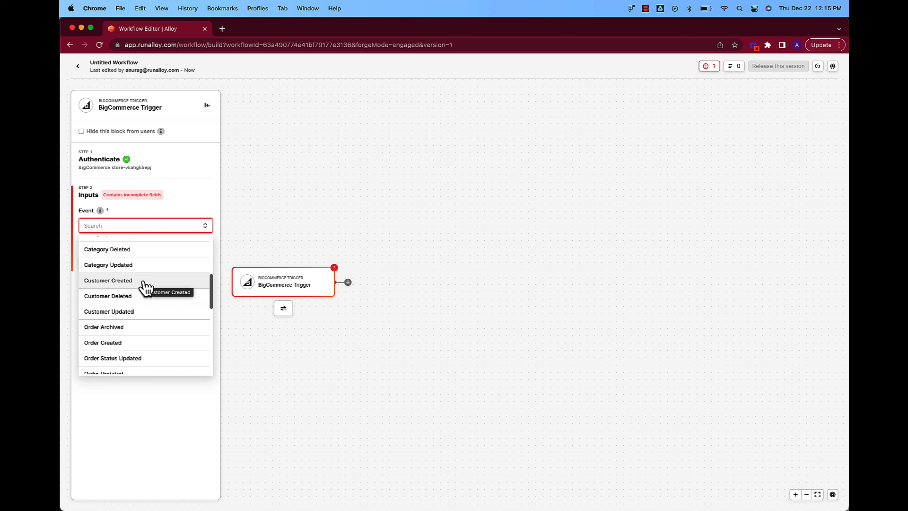
left_click(121, 343)
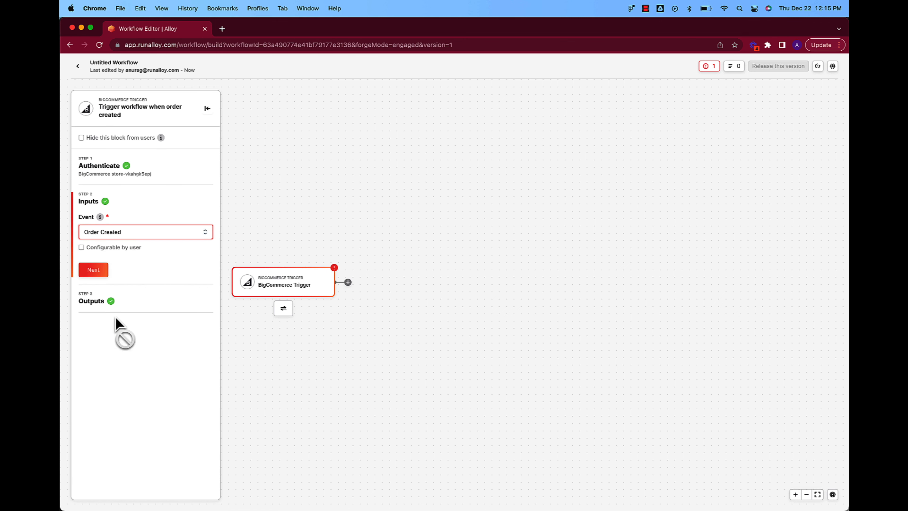
left_click(100, 272)
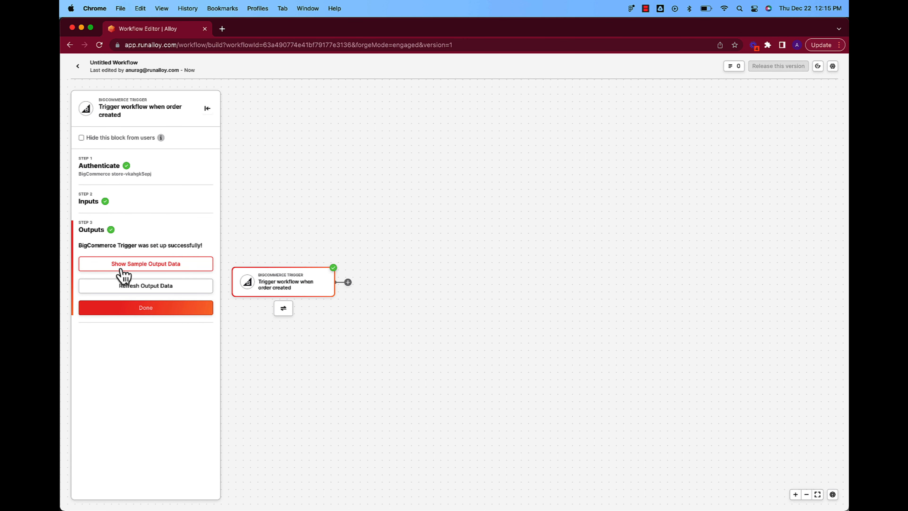
Examine the trigger's sample output data as JSON and in Simple View Mode, and finish the trigger setup.
left_click(161, 269)
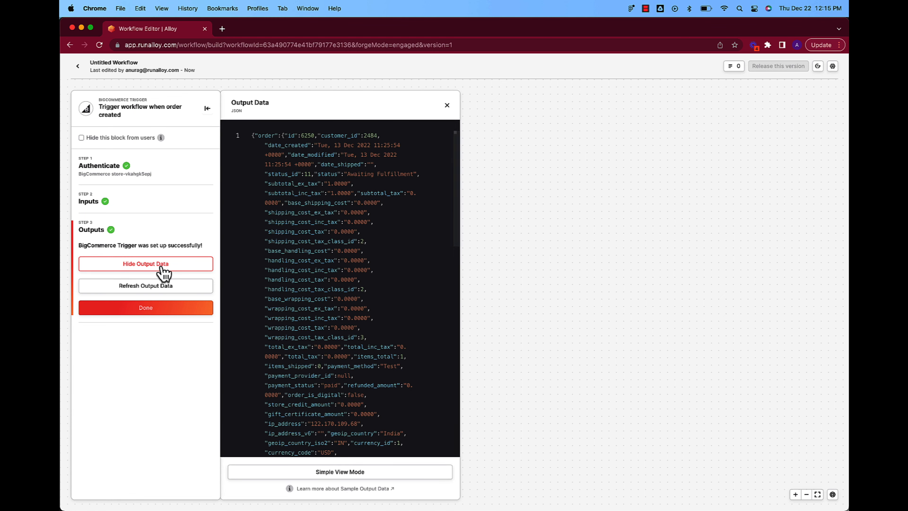
scroll(312, 354, "down", 5)
scroll(312, 354, "up", 5)
left_click(329, 472)
scroll(318, 324, "down", 5)
scroll(319, 325, "up", 5)
left_click(184, 310)
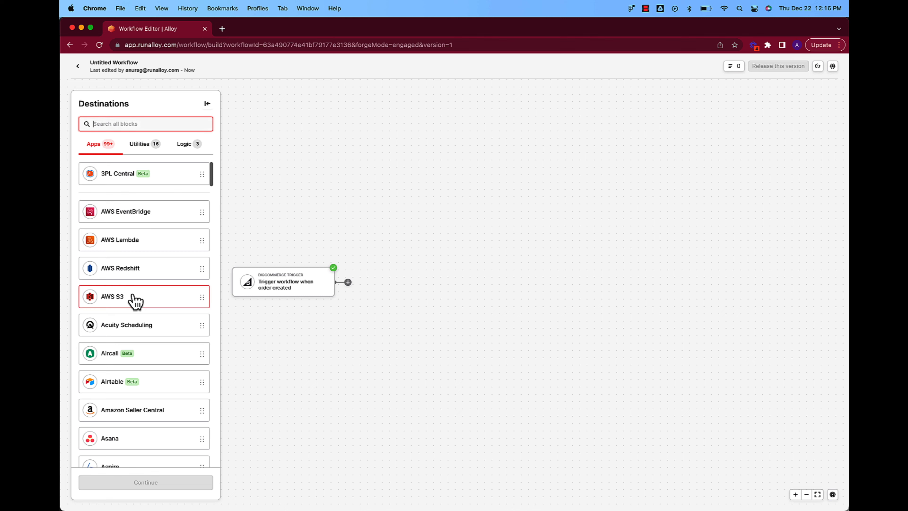
Search the destination blocks for "snow" and add a Snowflake block after the BigCommerce trigger.
scroll(134, 300, "down", 20)
scroll(134, 302, "down", 10)
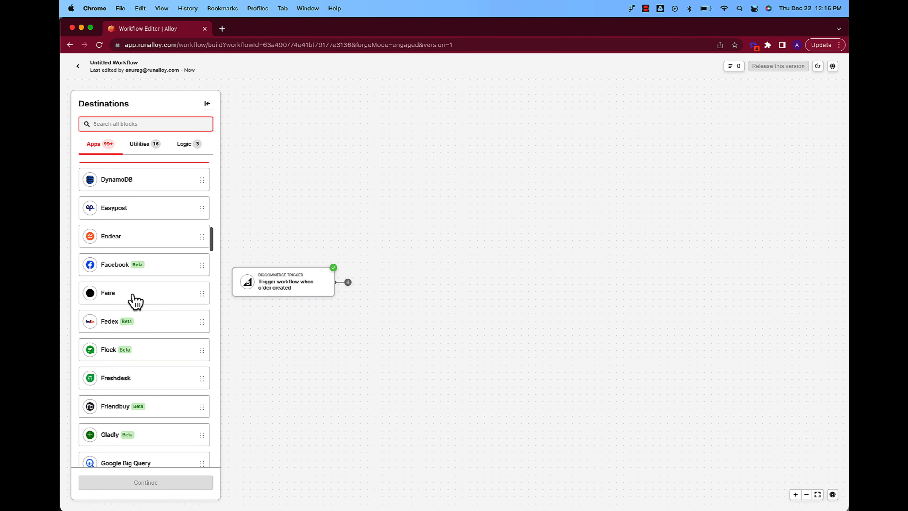
scroll(135, 302, "up", 20)
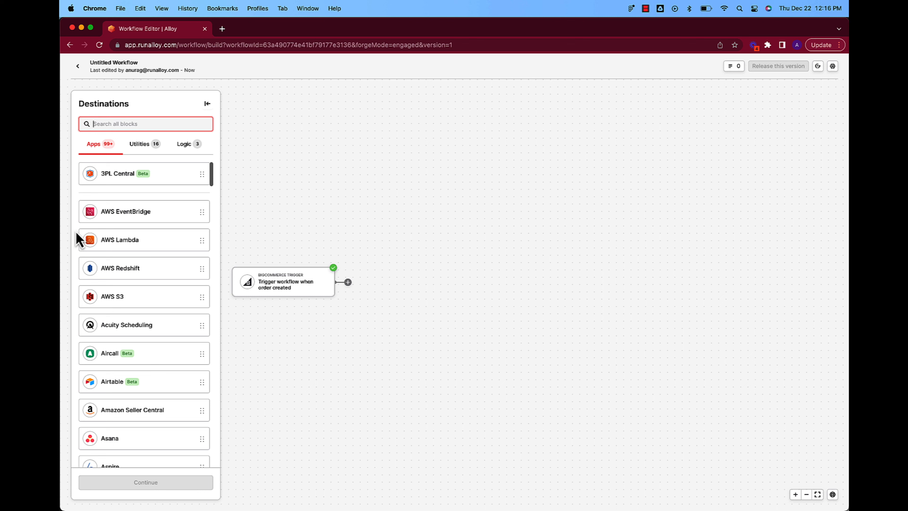
type("snow")
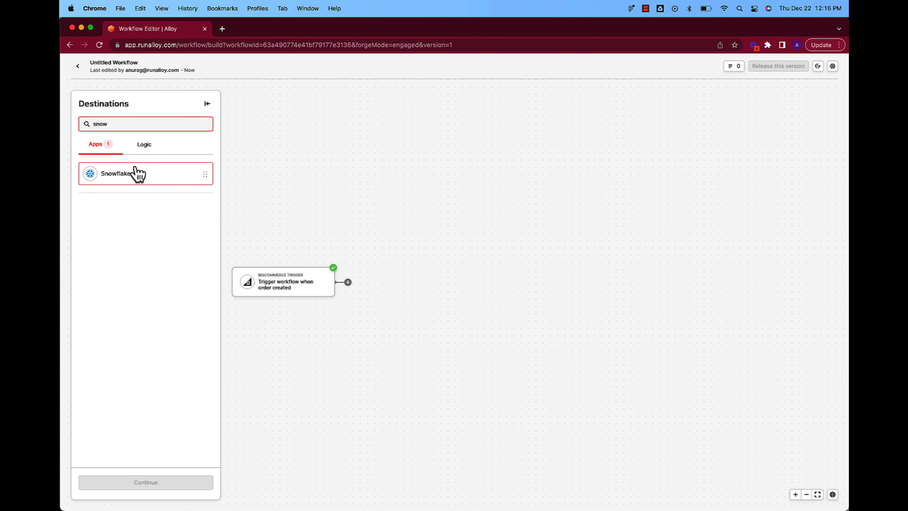
left_click_drag(130, 186, 371, 284)
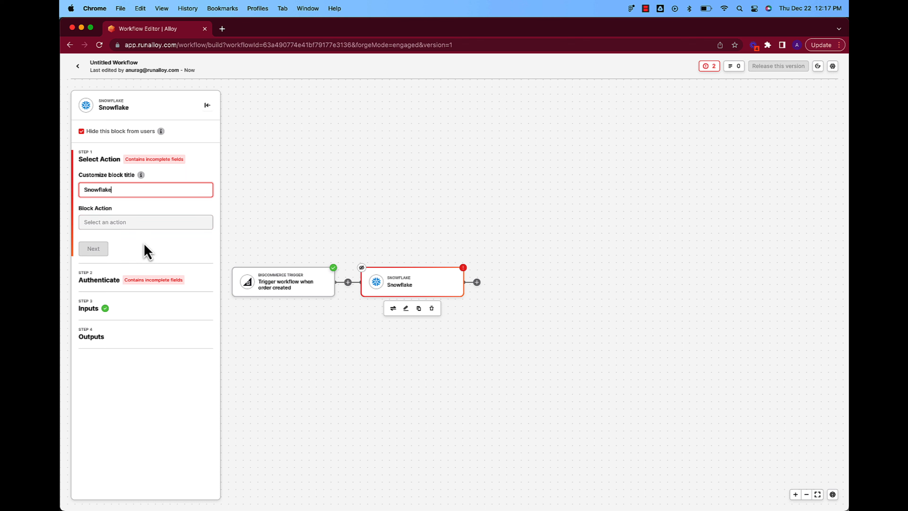
Set the Snowflake block's action to Insert Data and go to its connection credentials, including the Role field.
left_click(128, 222)
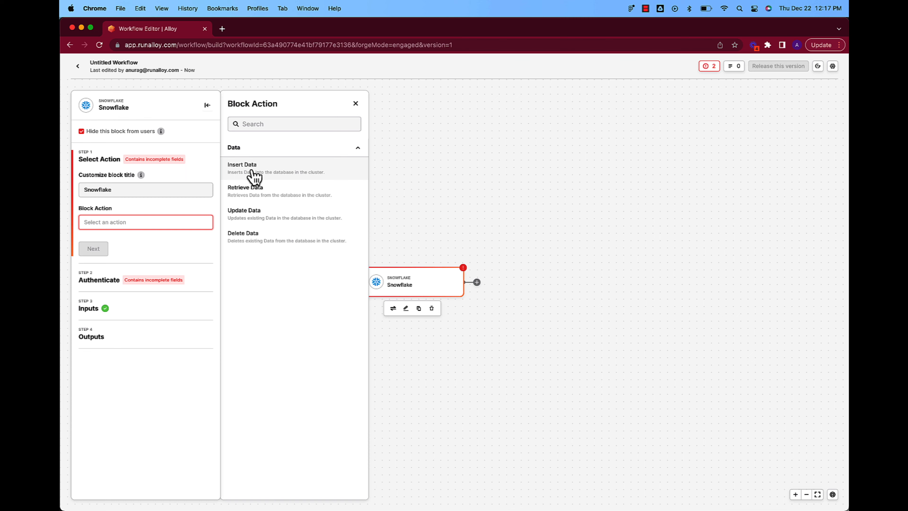
left_click(254, 175)
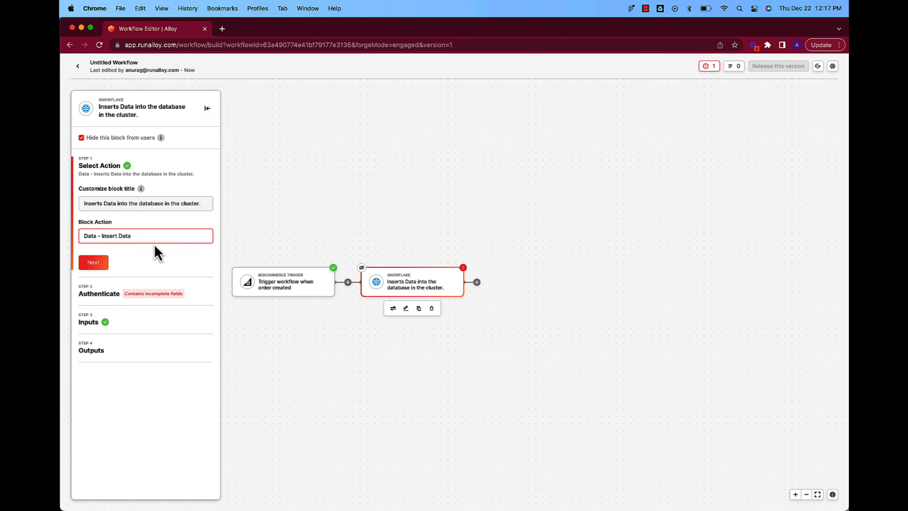
left_click(108, 261)
scroll(105, 411, "down", 5)
scroll(106, 411, "down", 3)
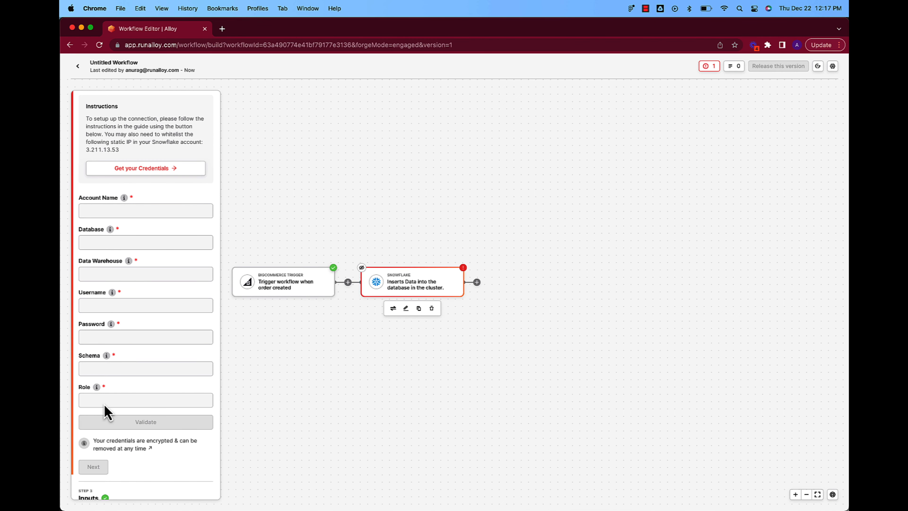
left_click(104, 402)
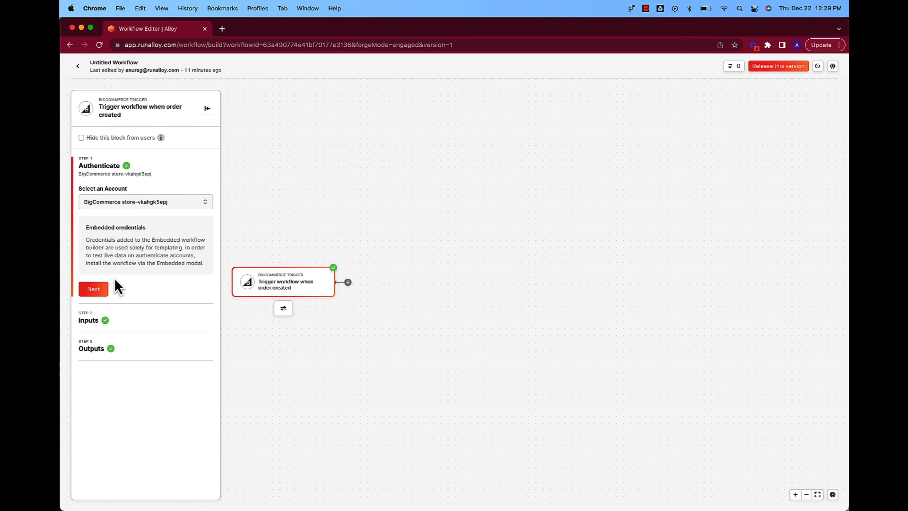
Go through the BigCommerce trigger's account and event setup again, show its sample output data, and finish the setup.
left_click(104, 289)
left_click(100, 275)
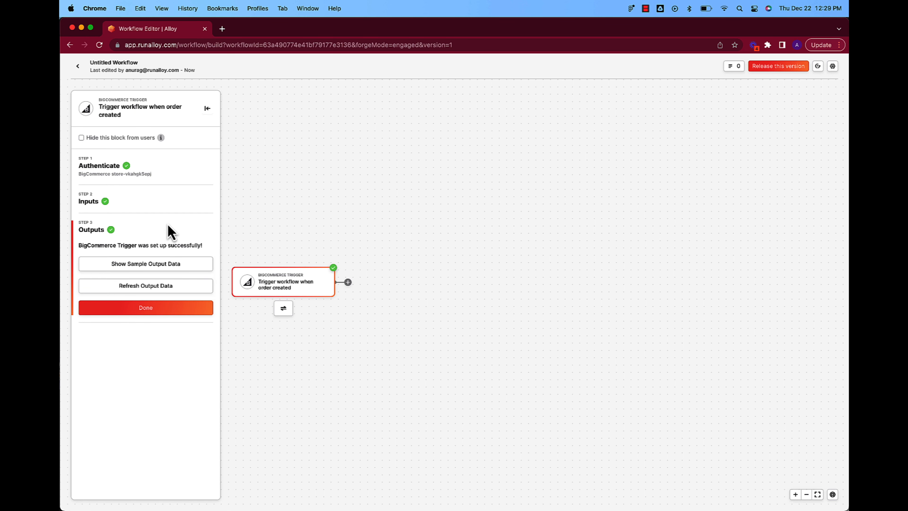
left_click(181, 266)
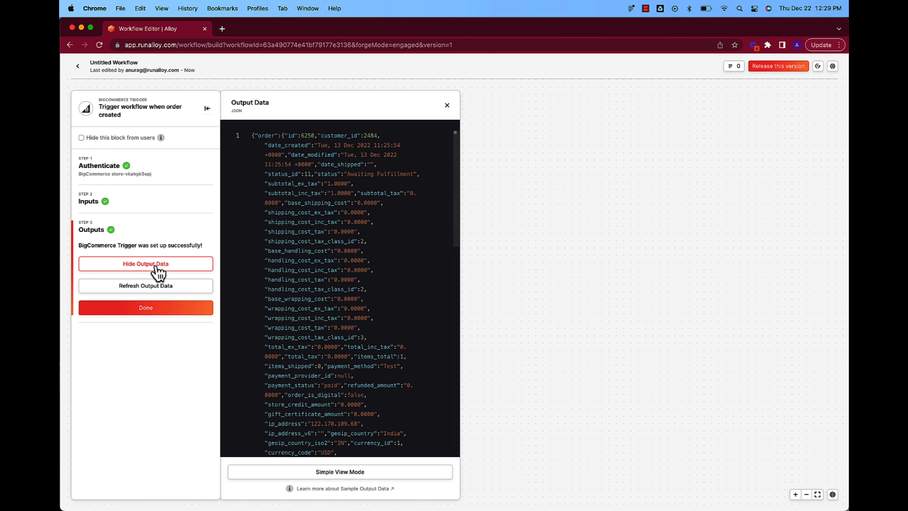
left_click(150, 310)
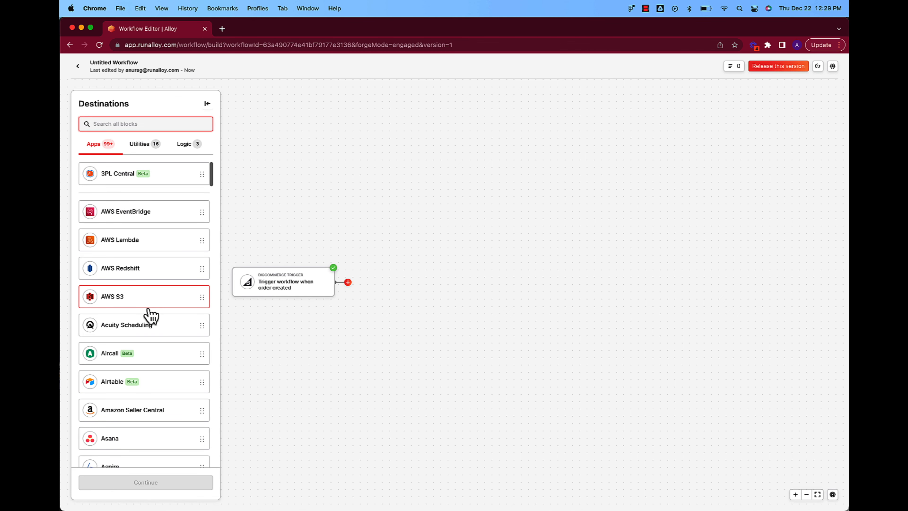
Check the workflow's settings, close them, and rename the workflow as "BigComm orders to my API".
left_click(832, 66)
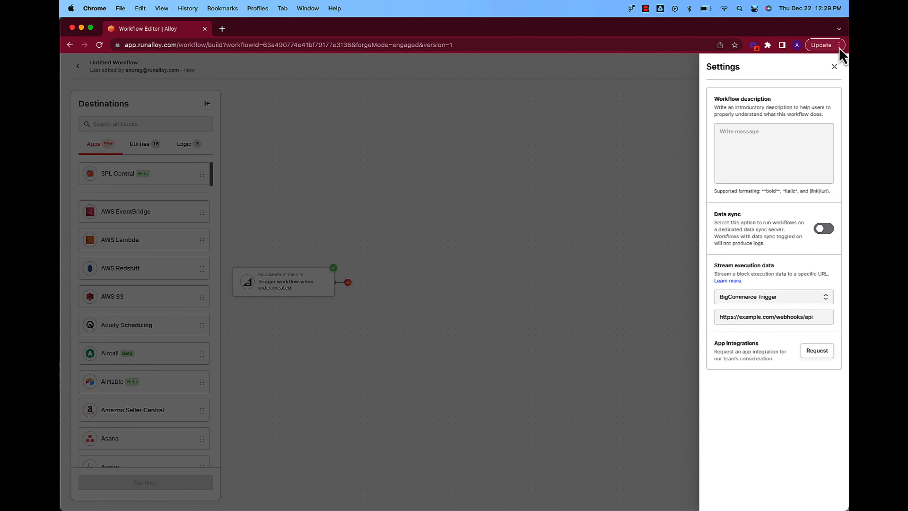
left_click(835, 68)
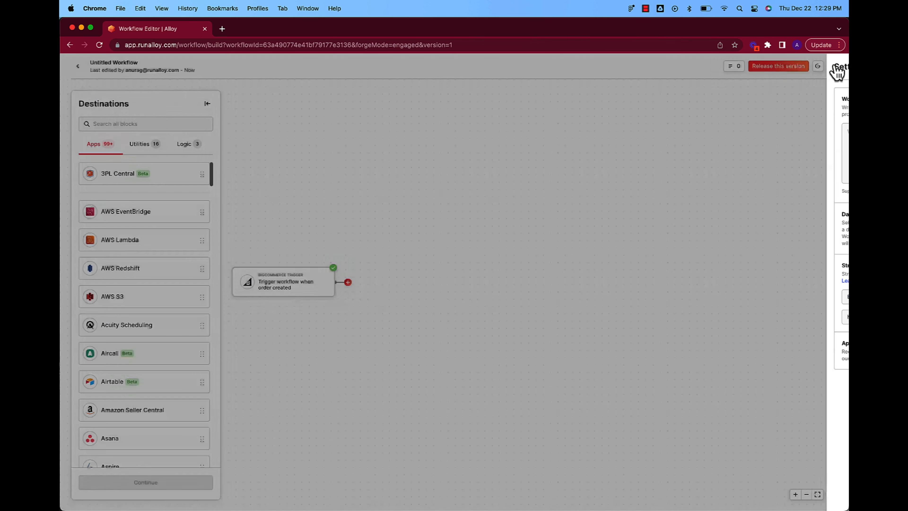
left_click(103, 63)
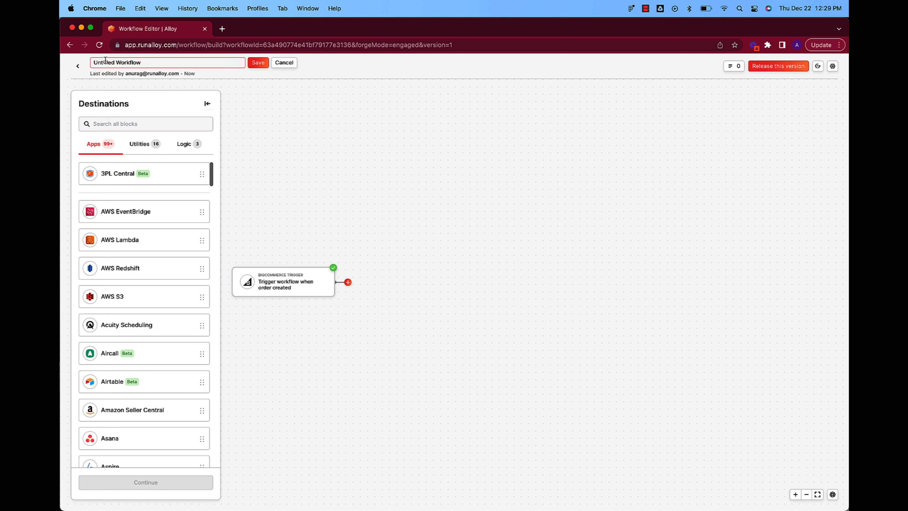
type("BigComm orders to my API")
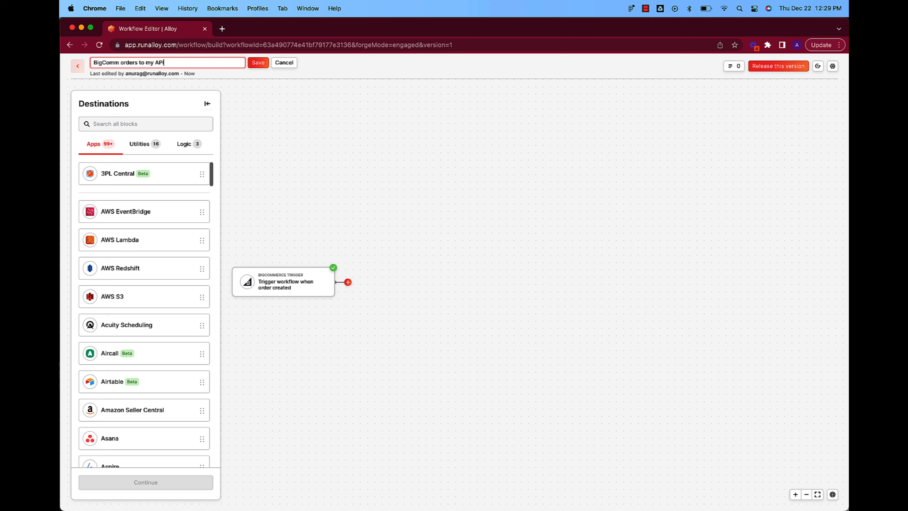
left_click(259, 62)
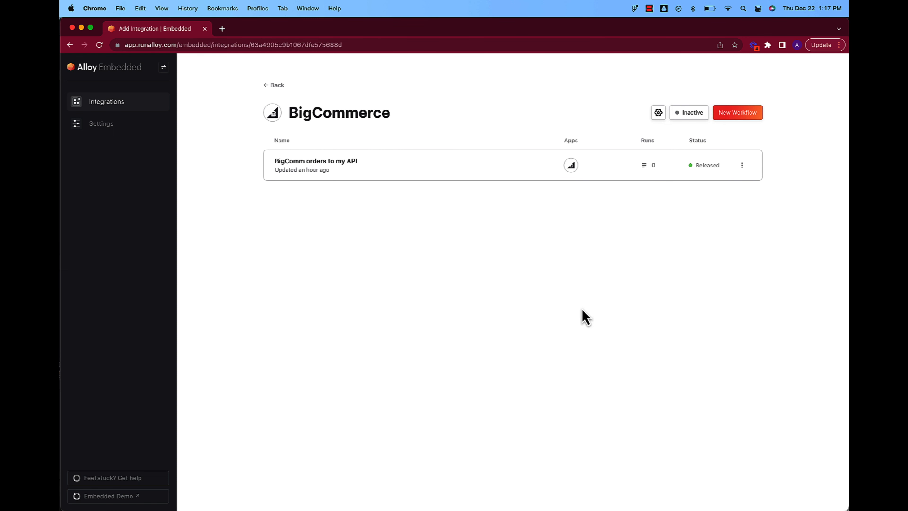
Create a new workflow in the BigCommerce integration with a Custom Event trigger block and enter Fulfillment as its event.
left_click(741, 118)
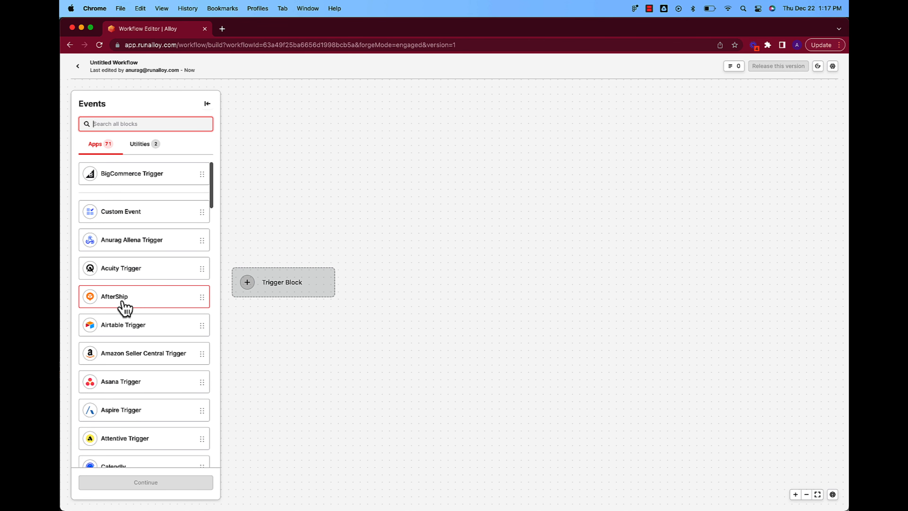
scroll(123, 308, "down", 15)
scroll(123, 315, "up", 15)
left_click_drag(124, 217, 269, 282)
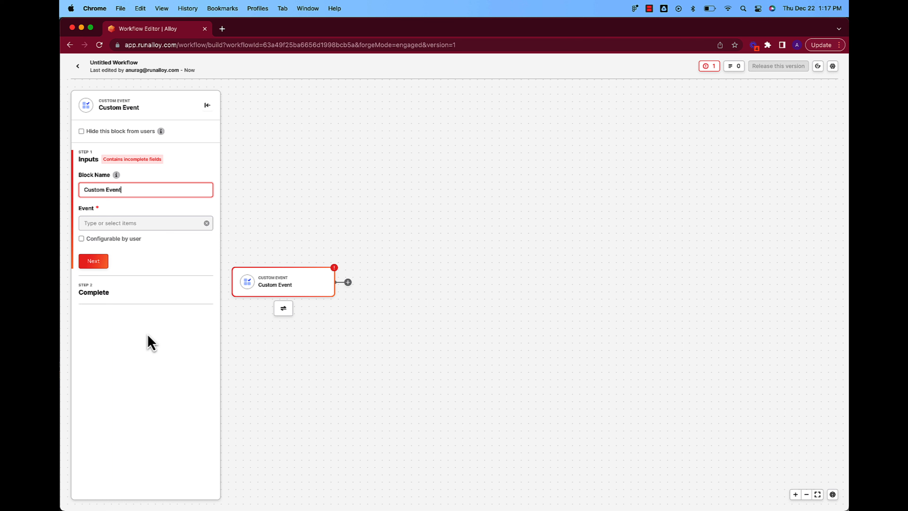
left_click(136, 221)
type("Fulfillment")
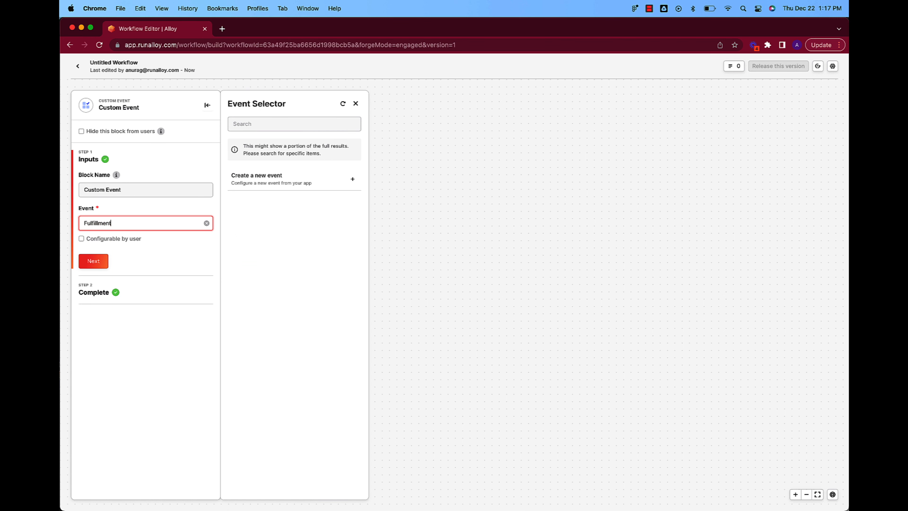
Start a new custom event named "Order delivered" with the description "Update order status in BigCommerce".
left_click(277, 190)
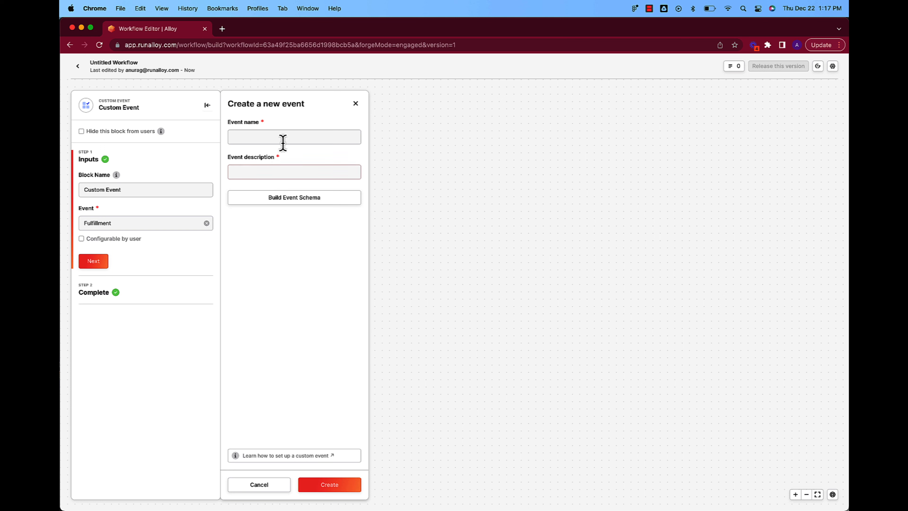
left_click(282, 137)
left_click(289, 175)
left_click(278, 174)
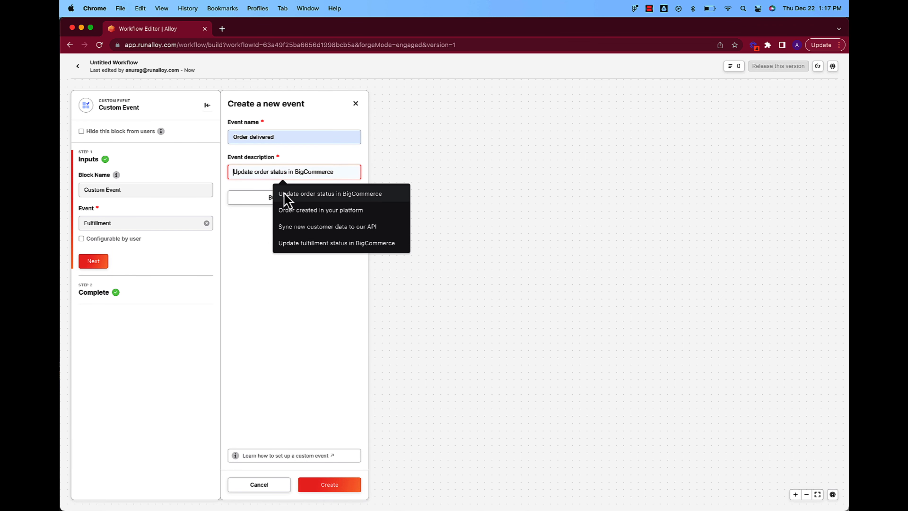
left_click(280, 192)
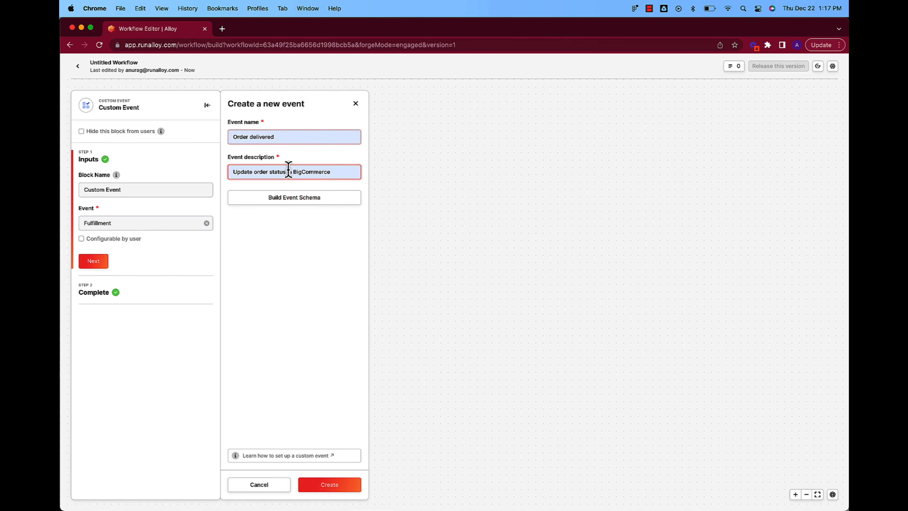
Build the event schema in JSON with Product "Holiday Cookies", a sample Order ID and Status "Complete", and create the event.
left_click(293, 199)
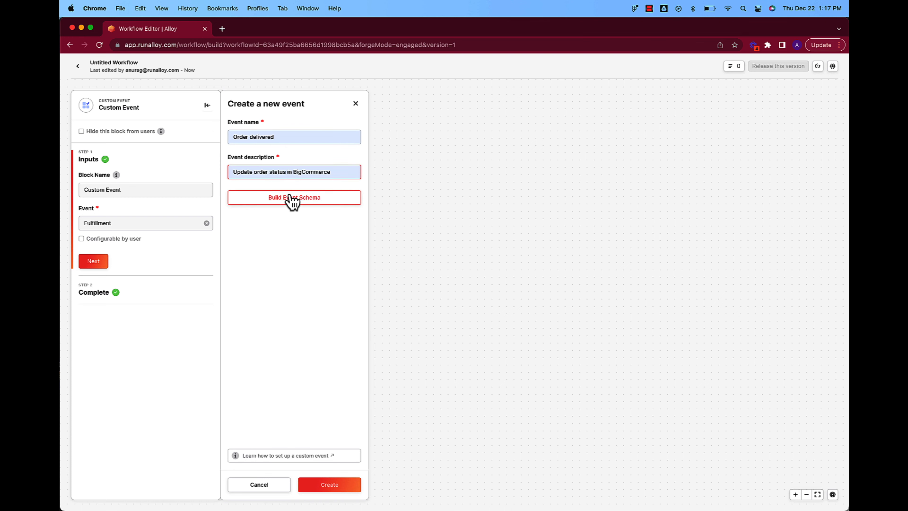
left_click(414, 121)
type("\"")
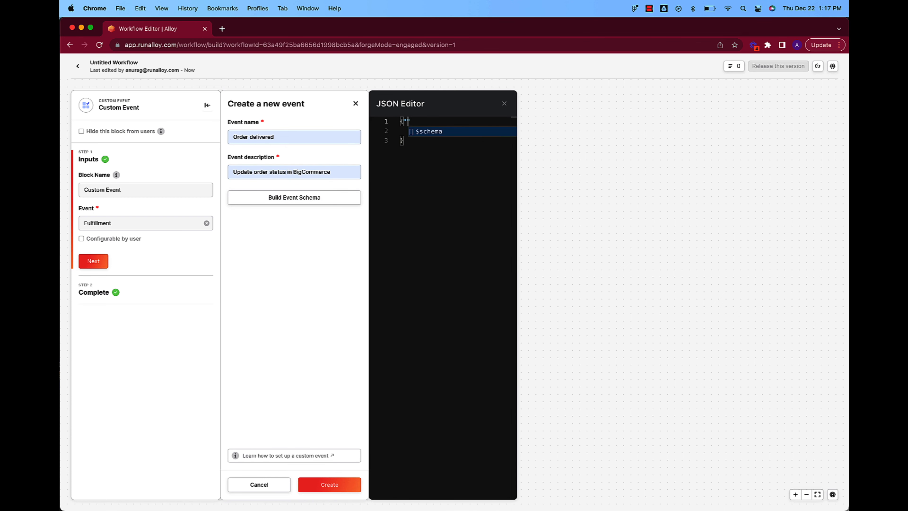
type("Product\"")
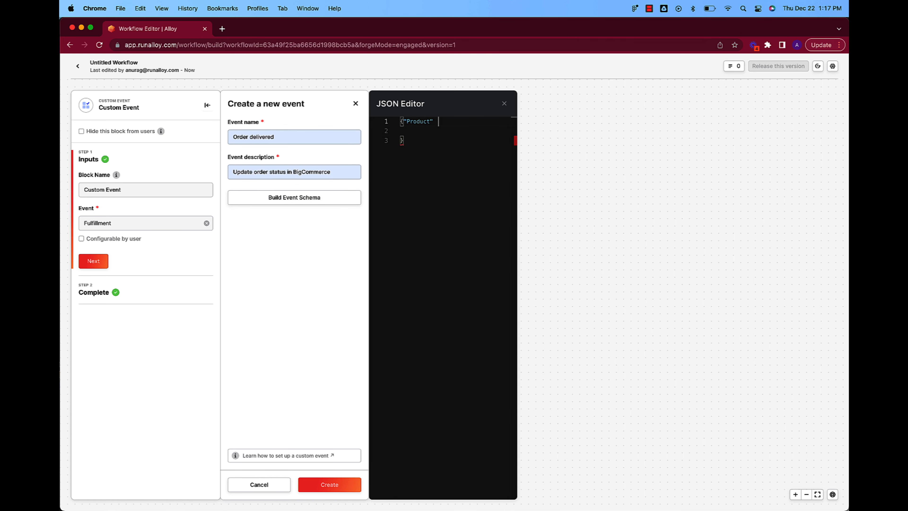
type(":\"\" Holiday Cookies\"")
key("Return")
type(", \"Order ID\" ")
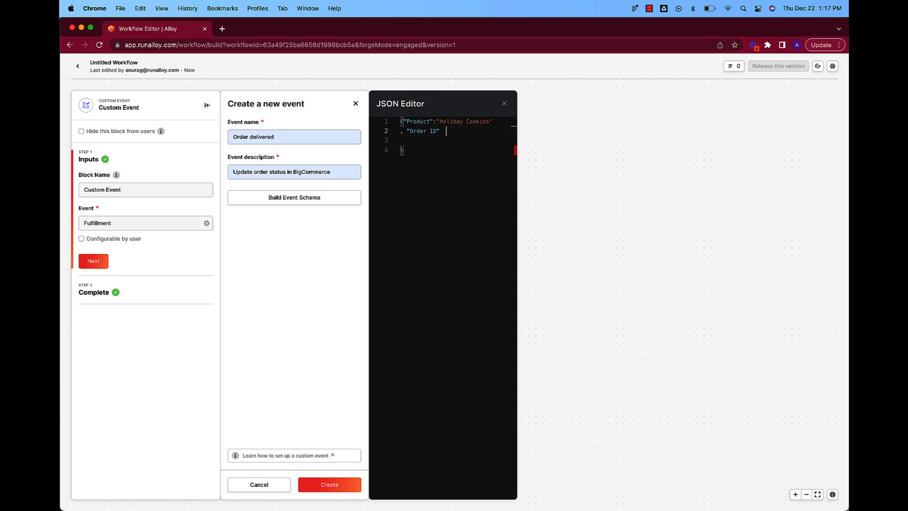
type("\"8288")
key("Return")
type(", \"Status\":\"Com\" plete\"")
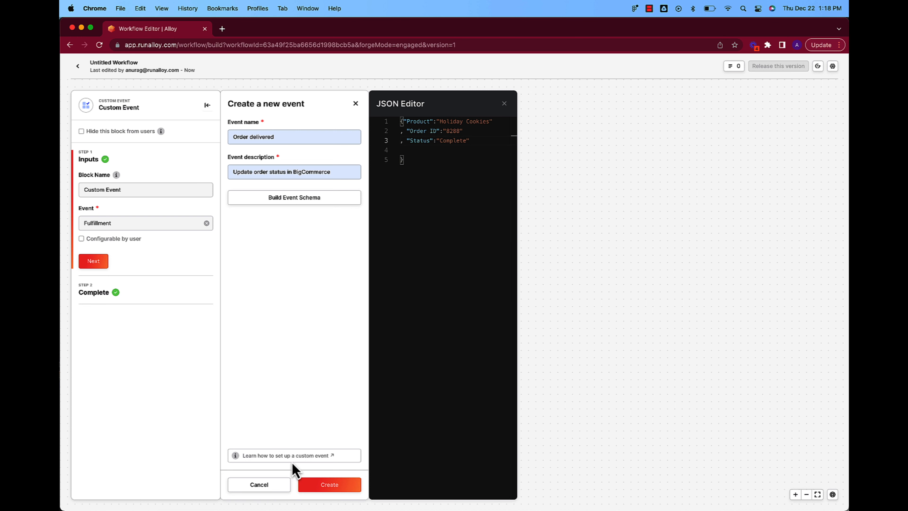
left_click(321, 485)
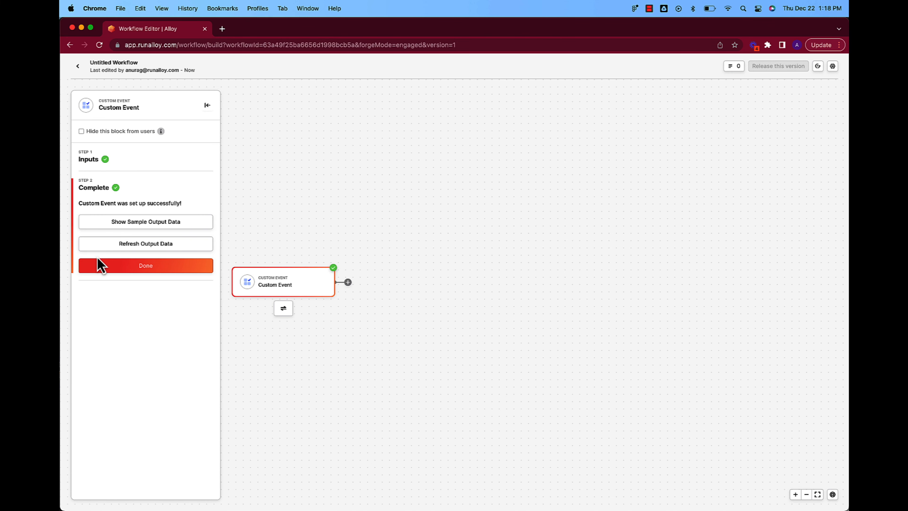
Show the Custom Event's sample output data as JSON and in Simple View Mode, and finish the block's setup.
left_click(135, 229)
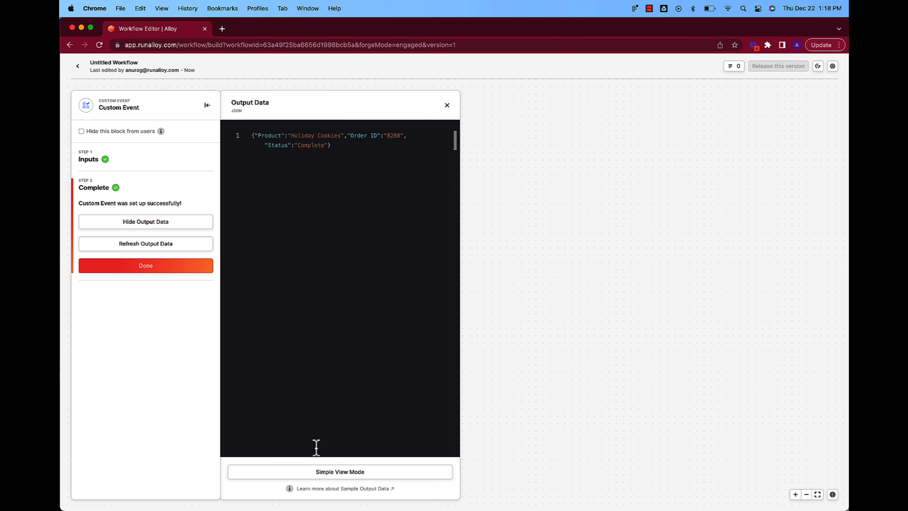
left_click(316, 473)
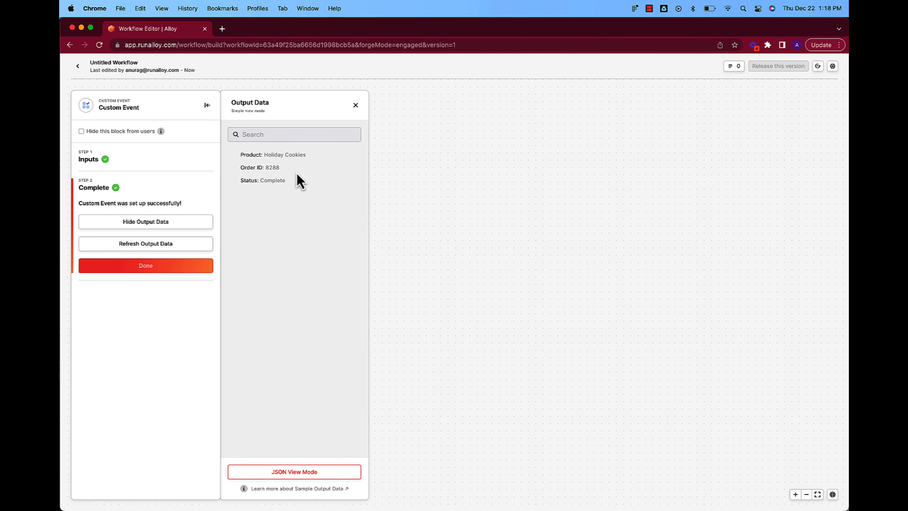
left_click(191, 270)
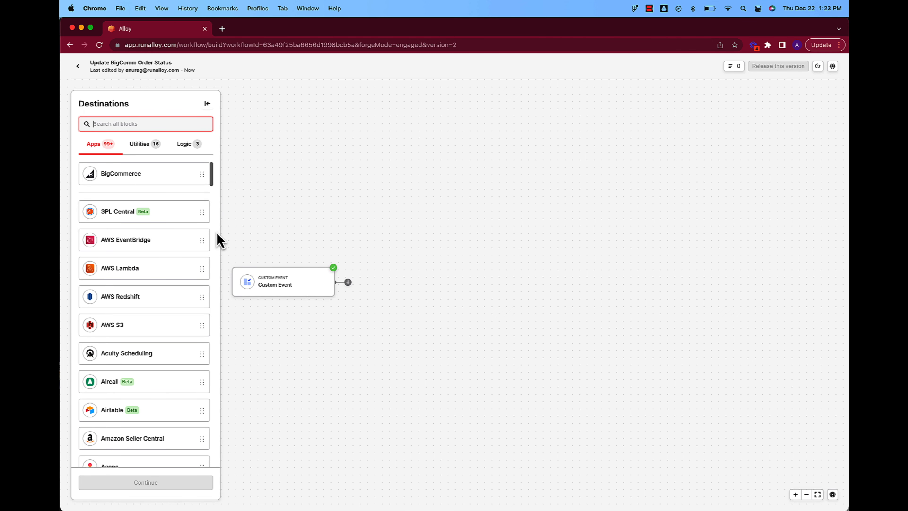
Add a BigCommerce block after the Custom Event and set its action to Update a Order Status under Orders.
left_click_drag(142, 180, 391, 277)
left_click(87, 221)
scroll(317, 274, "down", 20)
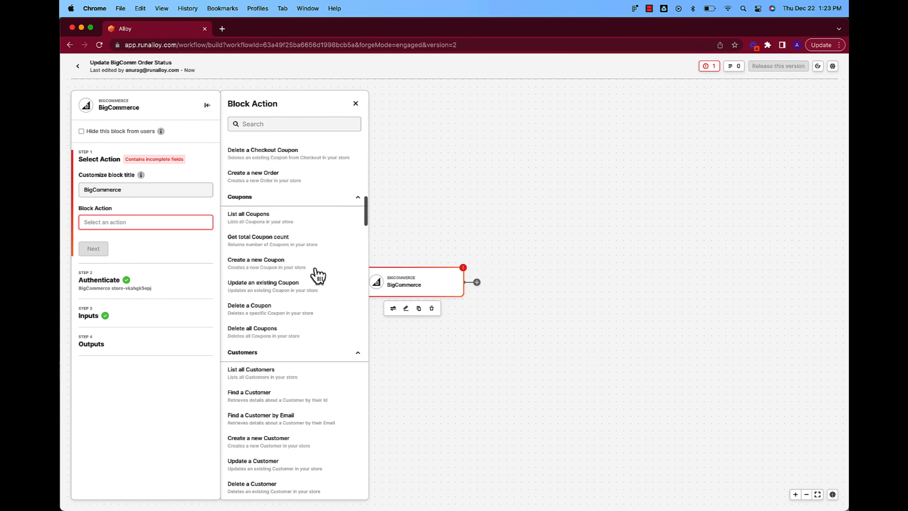
scroll(317, 274, "down", 5)
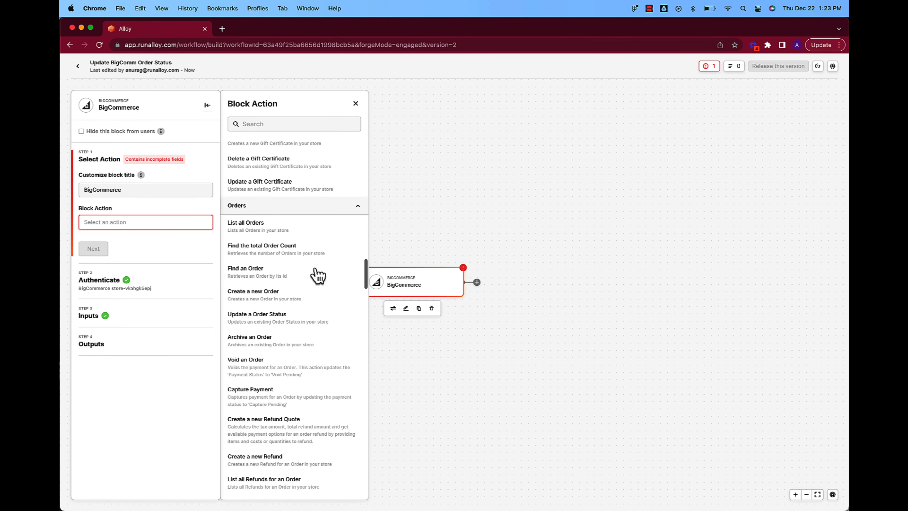
scroll(317, 274, "up", 2)
left_click(286, 272)
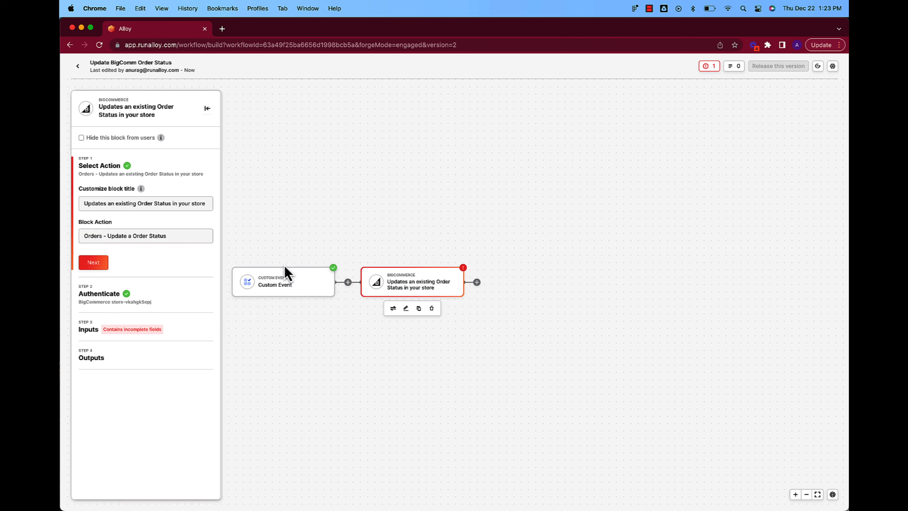
Confirm the block's action and store account, and map its Order input to the Custom Event's Order ID variable.
left_click(94, 263)
left_click(144, 211)
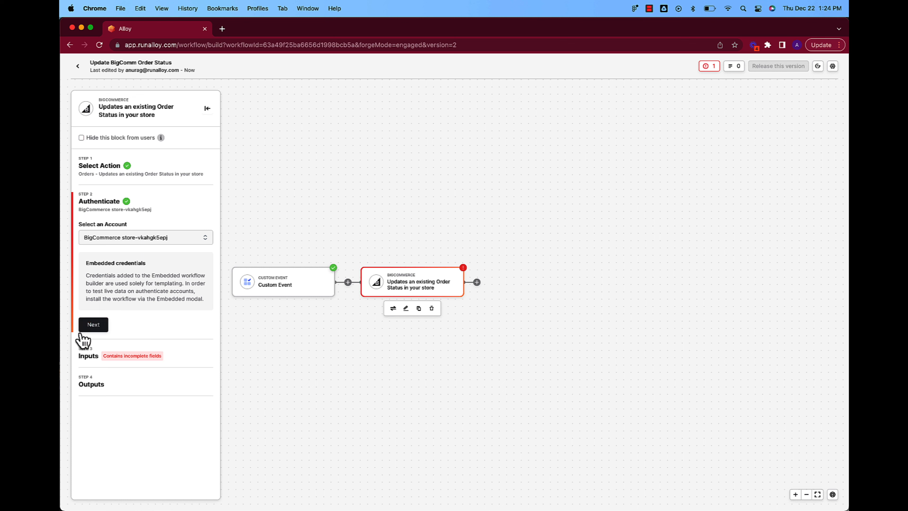
left_click(90, 329)
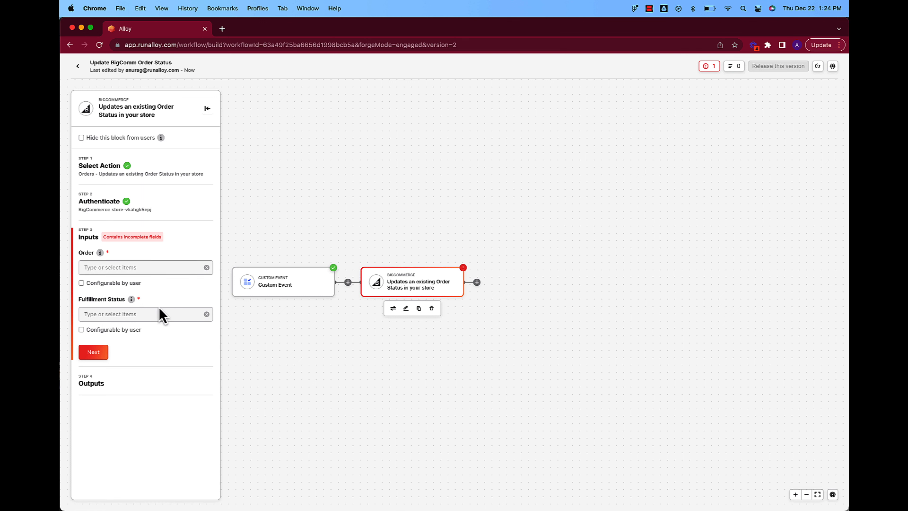
left_click(169, 266)
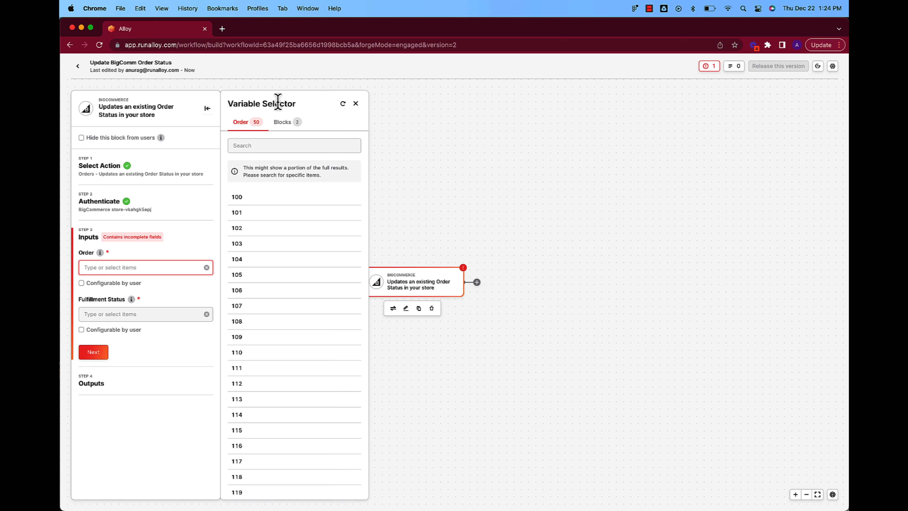
left_click(282, 122)
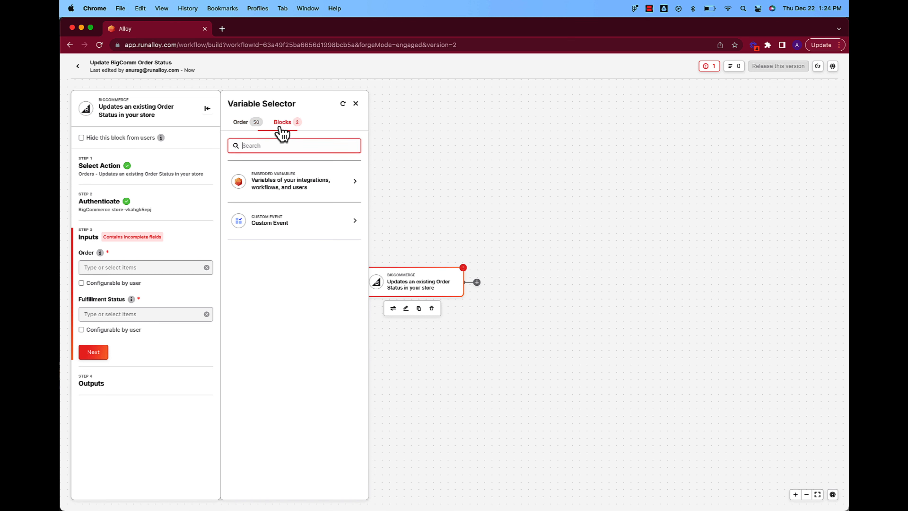
left_click(272, 223)
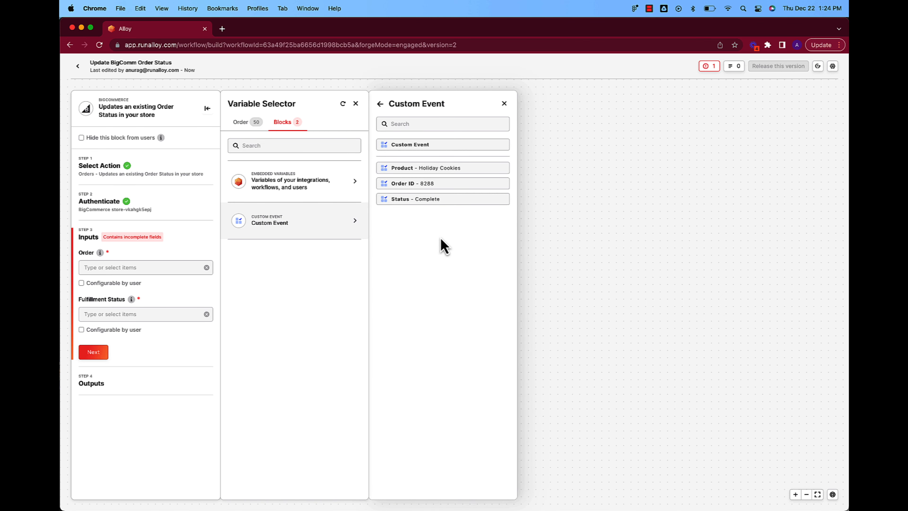
left_click(425, 185)
Map the Fulfillment Status input to the Custom Event's Status variable and confirm the block's inputs.
left_click(113, 313)
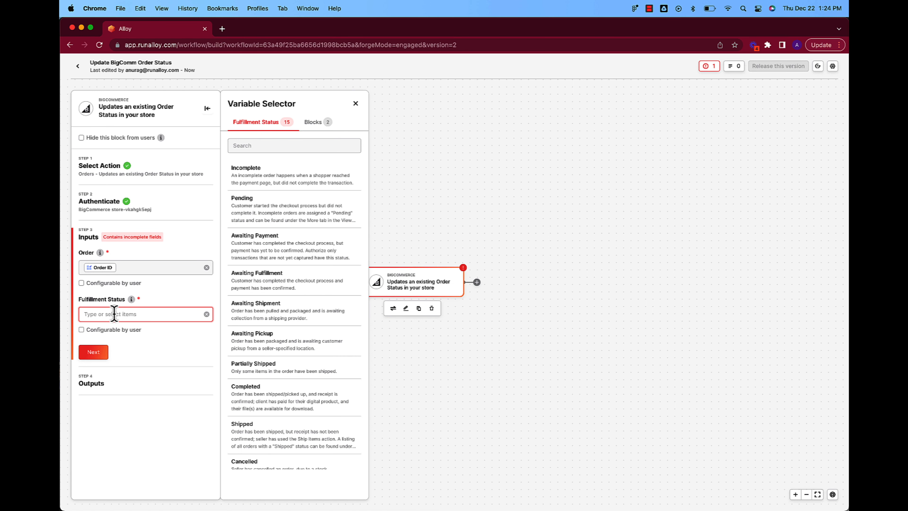
left_click(315, 122)
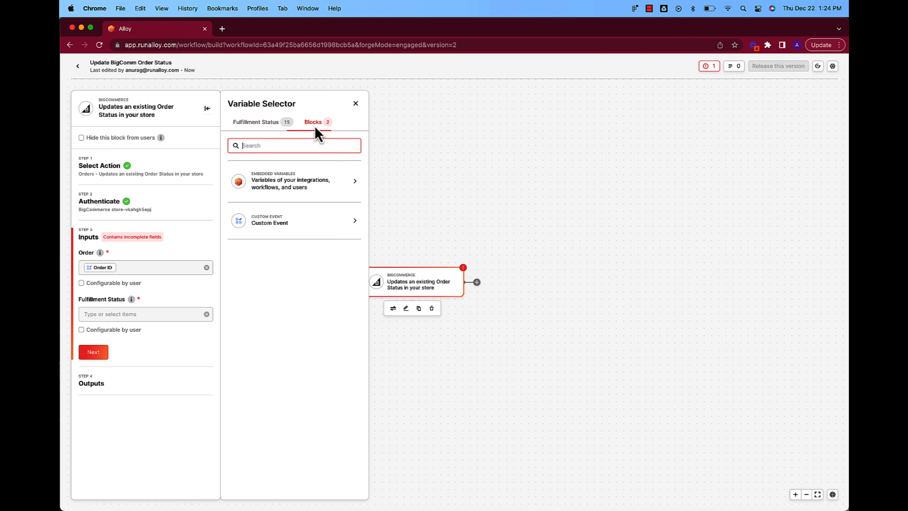
left_click(292, 218)
left_click(399, 201)
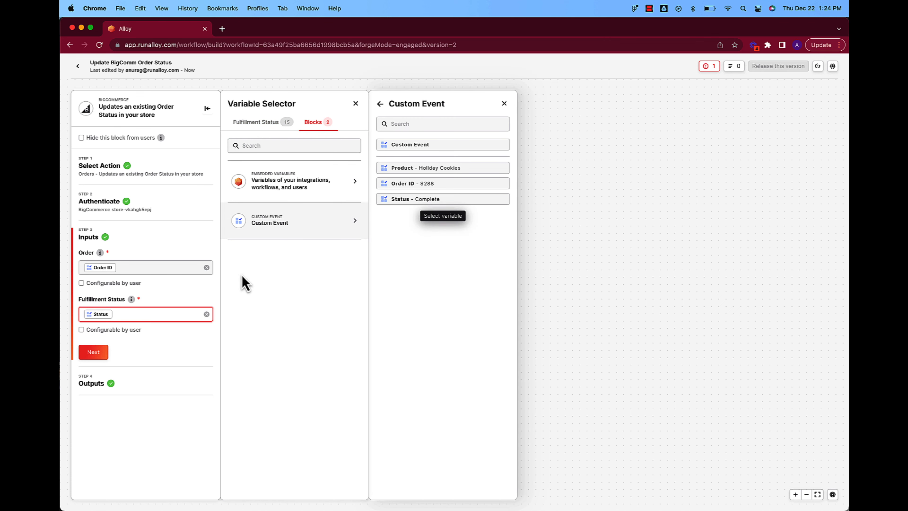
left_click(106, 354)
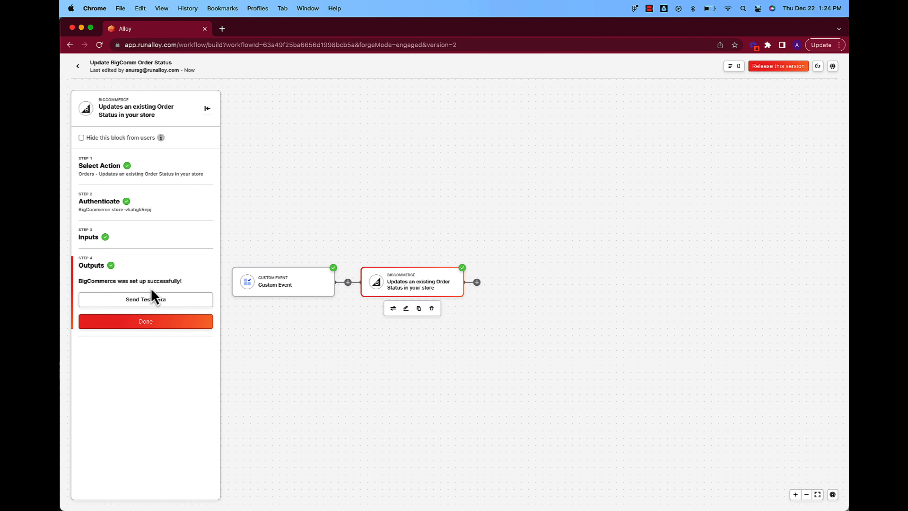
Send test data through the BigCommerce block, view the output in Simple View Mode, and finish its setup.
left_click(149, 300)
left_click(150, 301)
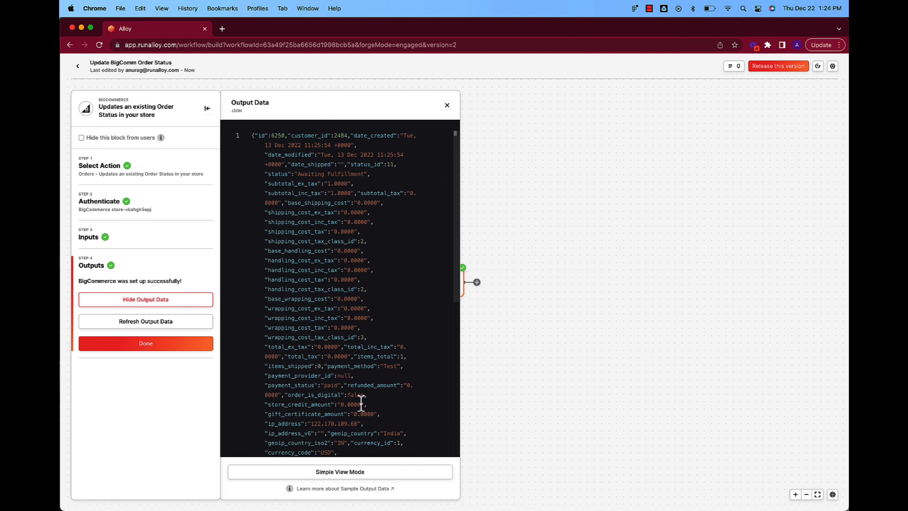
left_click(378, 472)
left_click(147, 343)
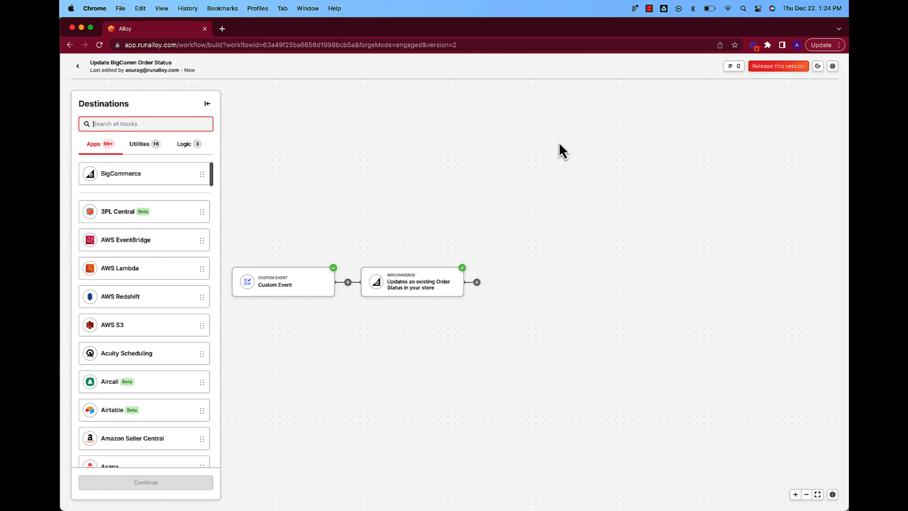
Release this version of the order status workflow and return to the BigCommerce integration's workflow list.
left_click(784, 70)
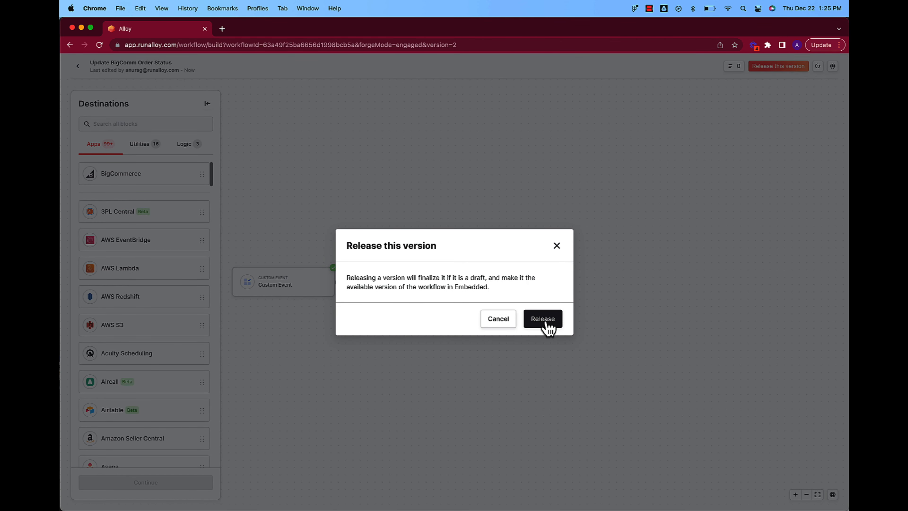
left_click(546, 322)
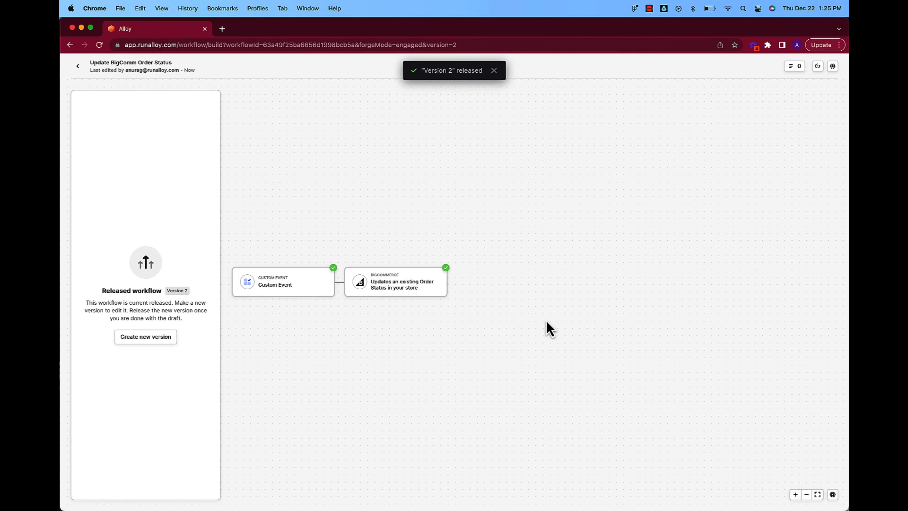
left_click(77, 67)
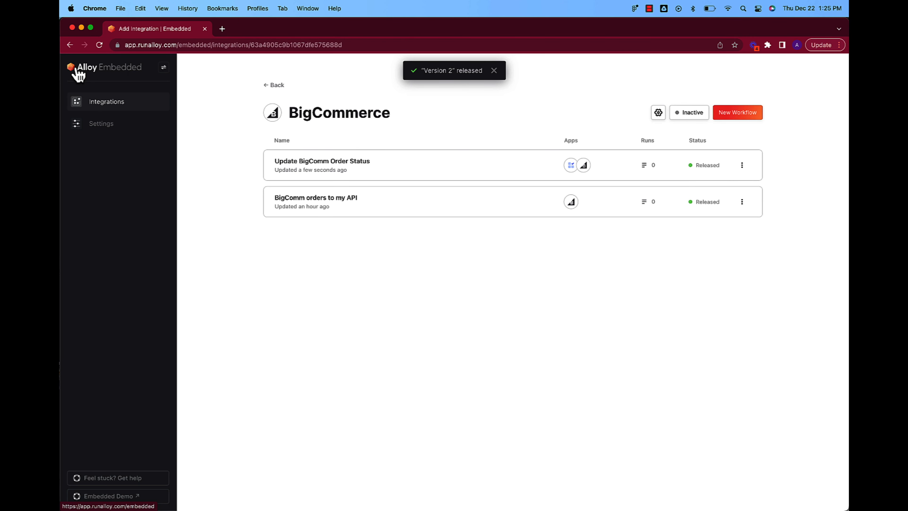